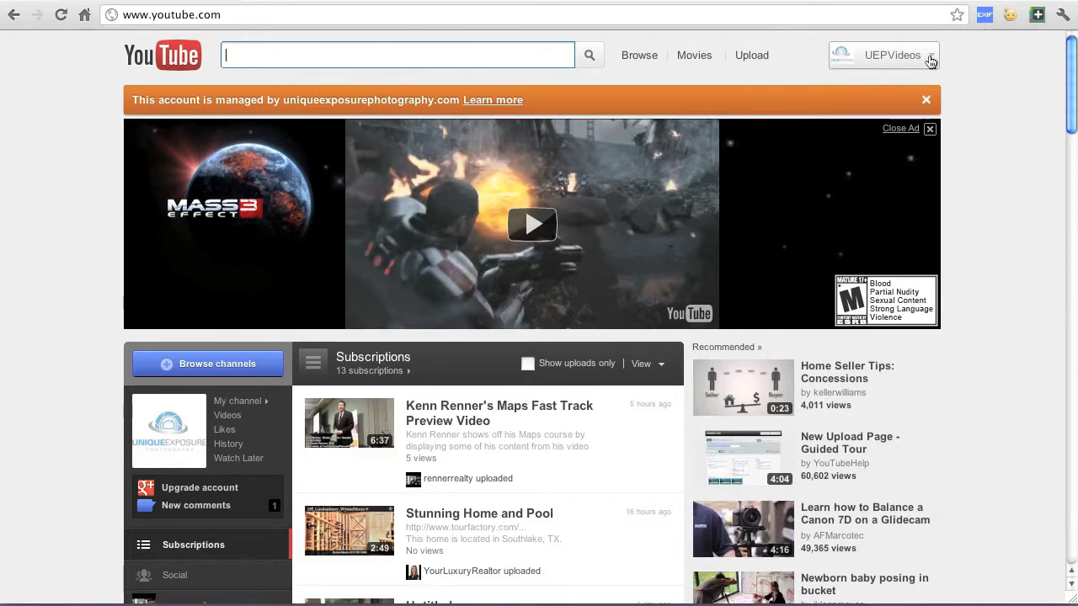
# Upload the Dallas home listing's .mov file from the Video folder as a new video
pyautogui.click(739, 57)
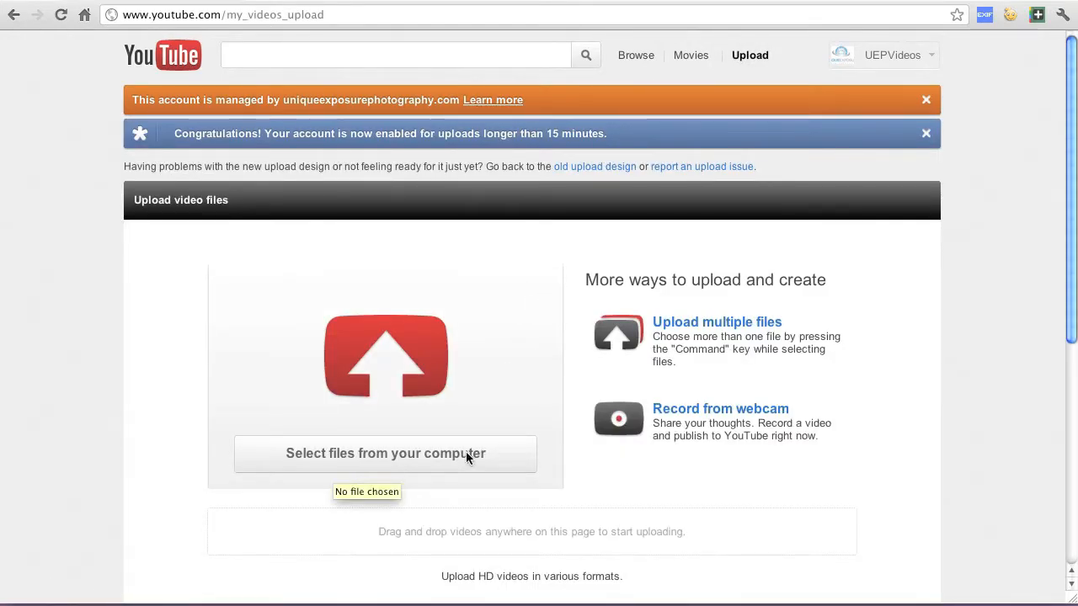
pyautogui.click(487, 455)
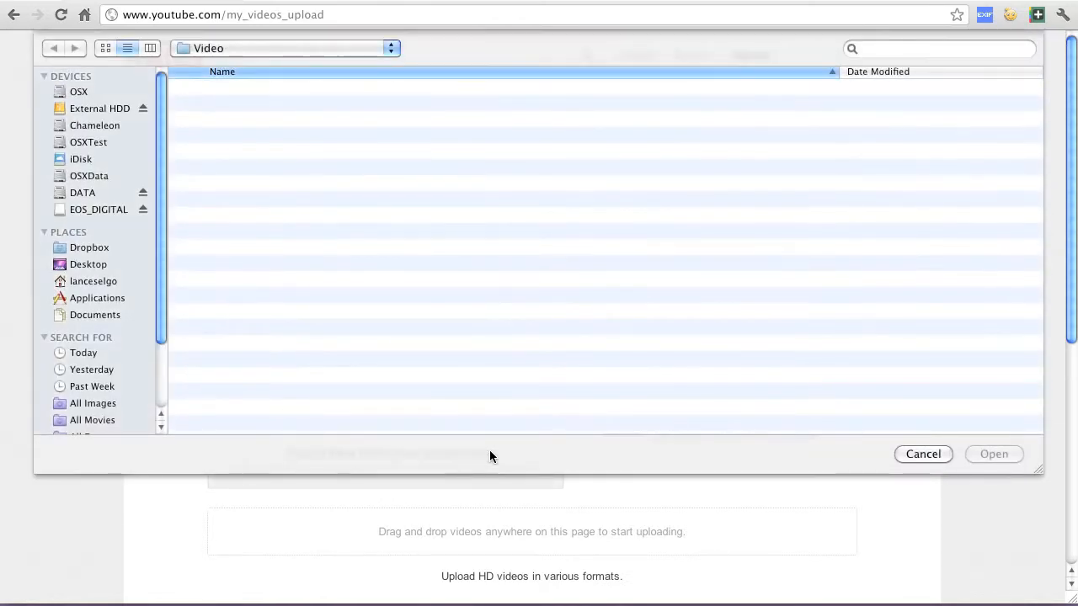
pyautogui.click(362, 87)
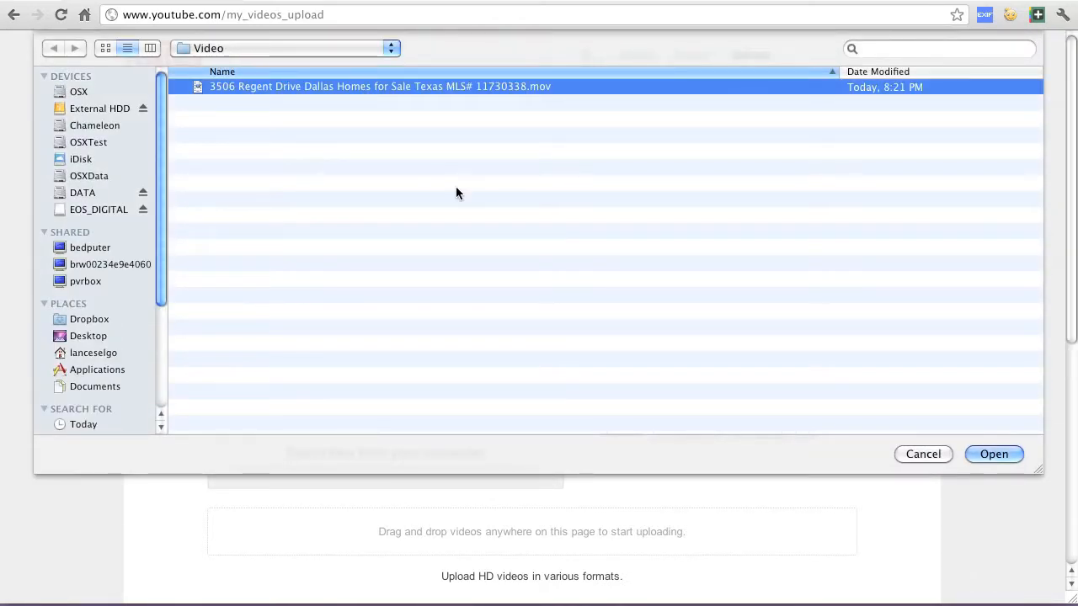
pyautogui.click(994, 455)
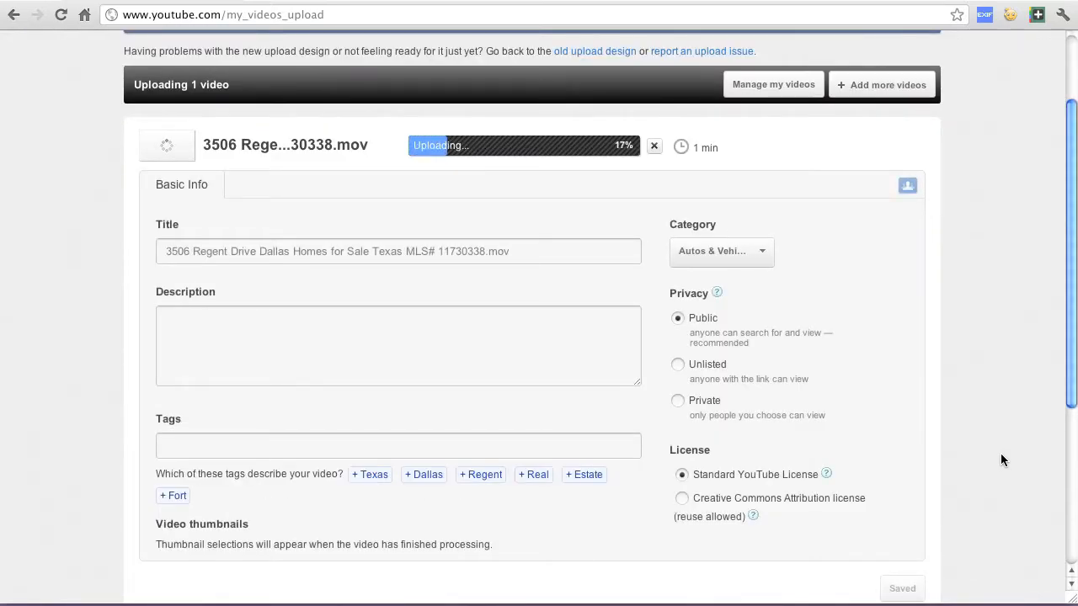
# Remove the "mov" file extension and its dot from the end of the video title
pyautogui.click(522, 251)
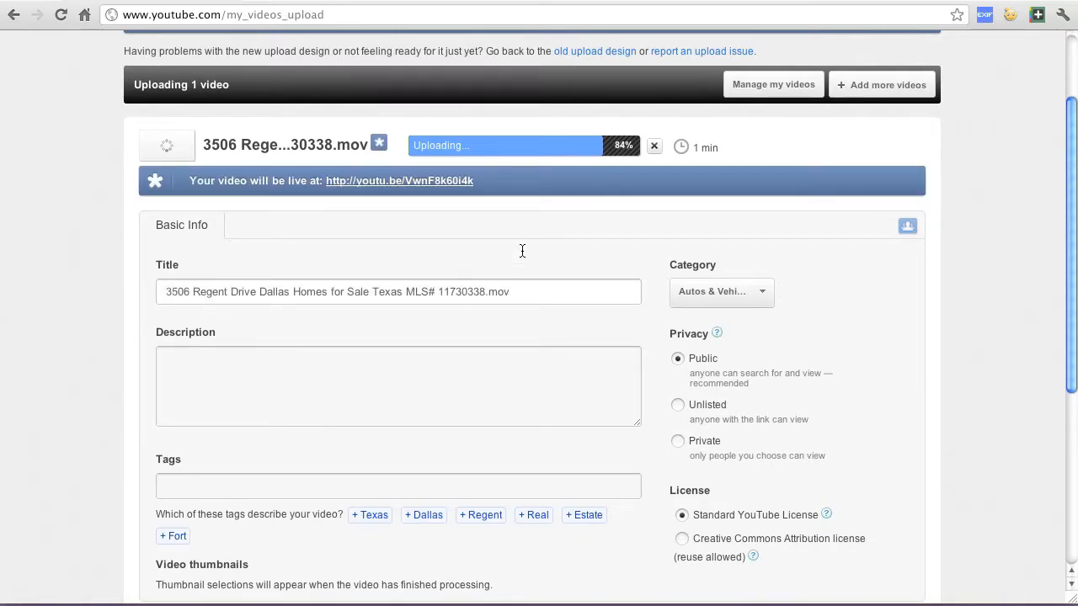
pyautogui.press('BackSpace')
pyautogui.press('BackSpace')
pyautogui.press('BackSpace')
pyautogui.press('BackSpace')
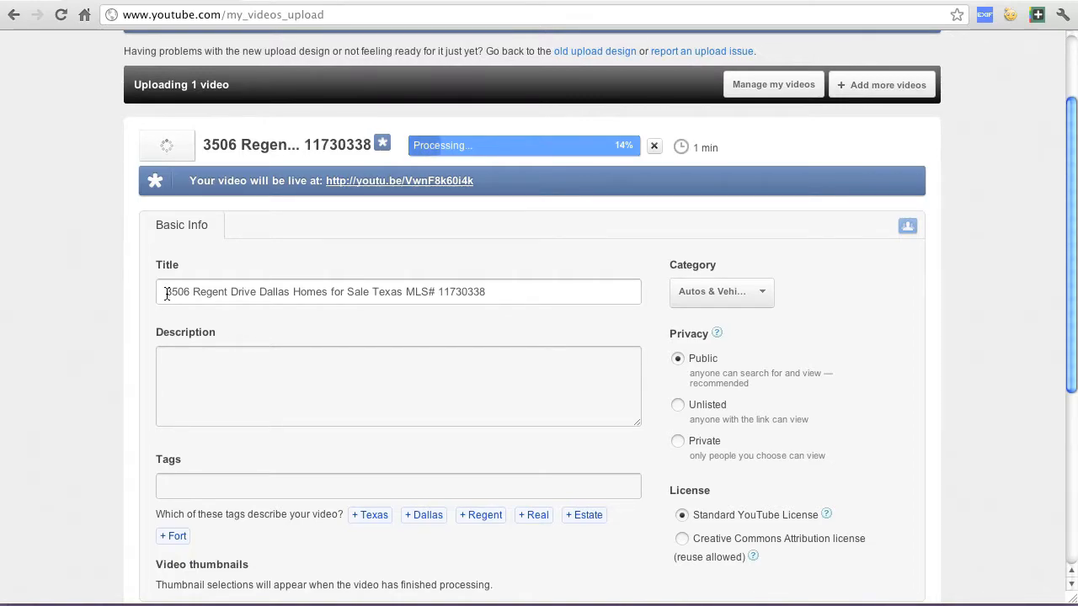
# Examine the title's parts in turn: street address, city, "Dallas Homes for Sale", "Texas" and the MLS number
pyautogui.moveTo(166, 291); pyautogui.dragTo(257, 291)
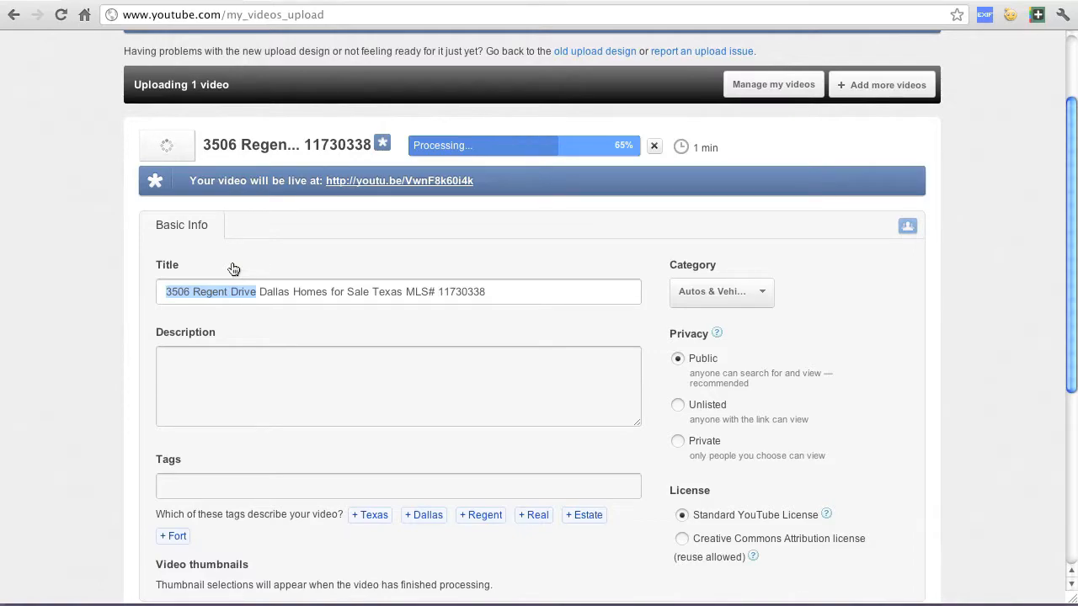
pyautogui.moveTo(258, 292); pyautogui.dragTo(289, 291)
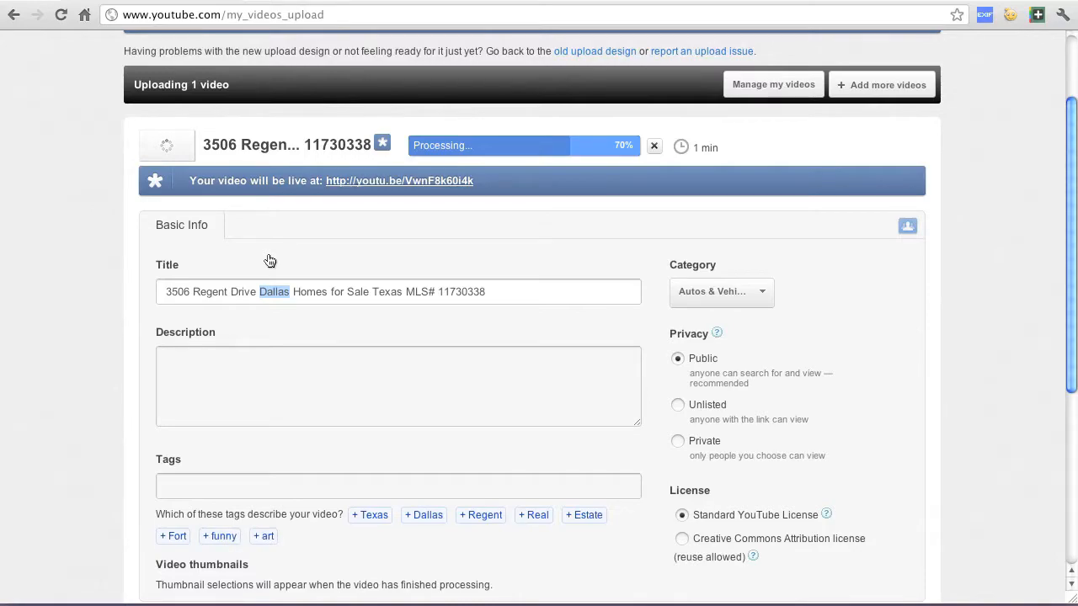
pyautogui.moveTo(293, 291); pyautogui.dragTo(371, 292)
pyautogui.moveTo(259, 292); pyautogui.dragTo(371, 291)
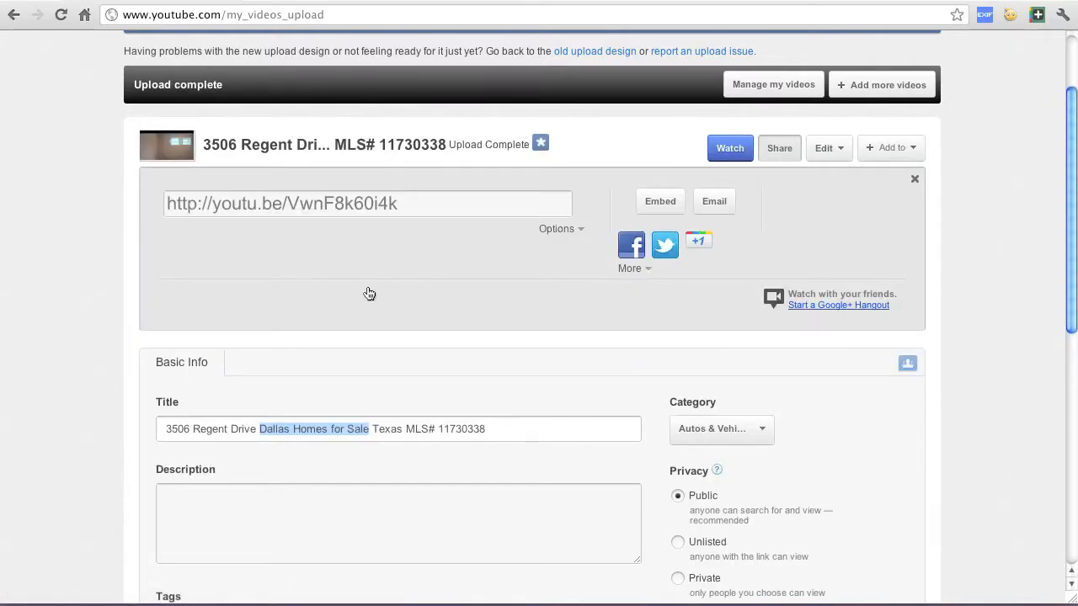
pyautogui.moveTo(372, 430); pyautogui.dragTo(401, 428)
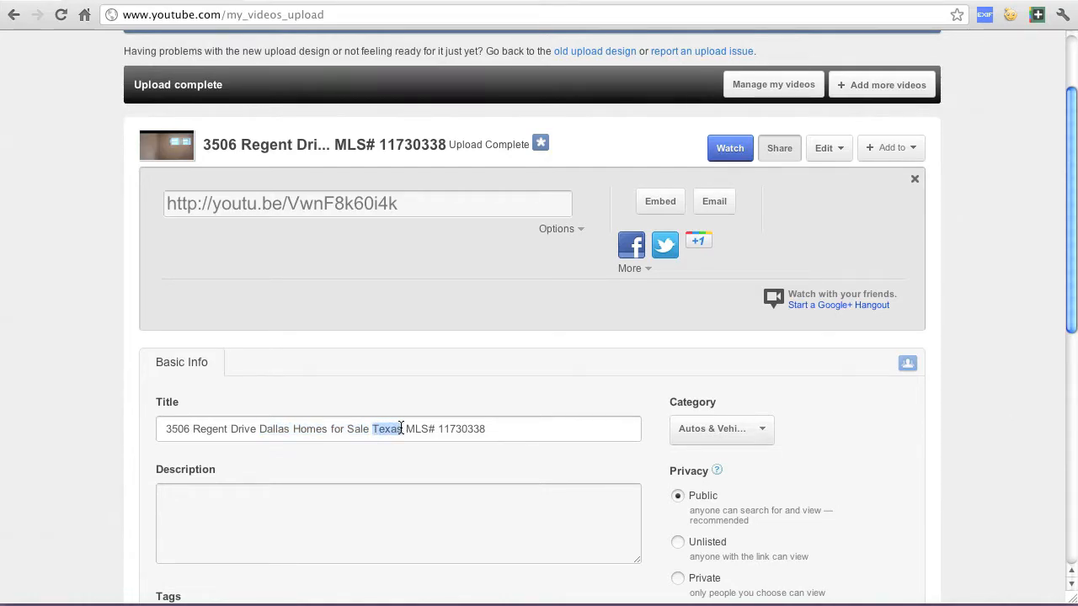
pyautogui.moveTo(406, 429); pyautogui.dragTo(493, 429)
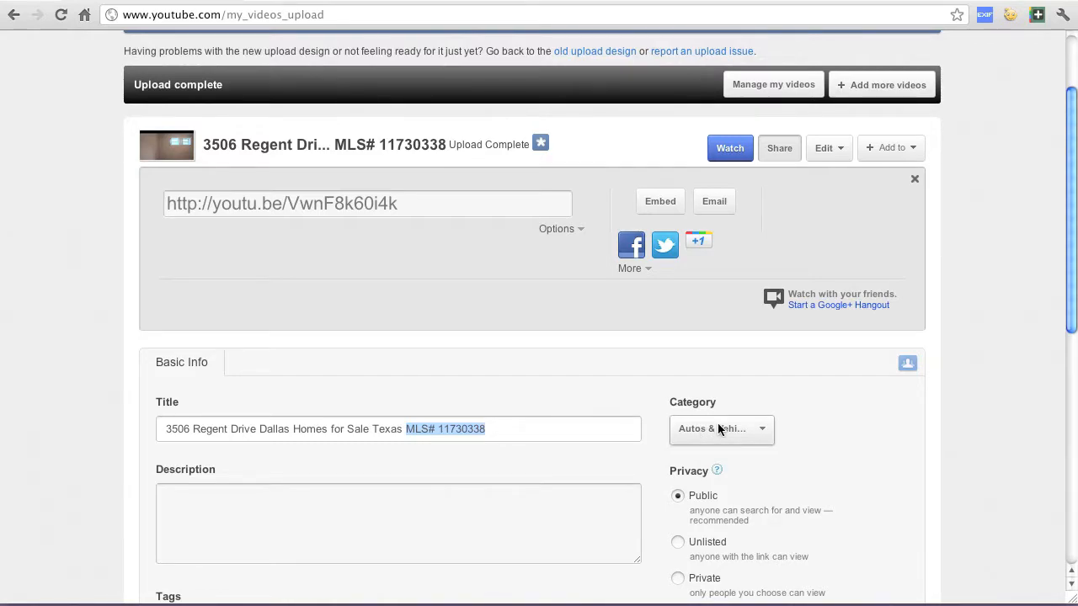
# Set the video's category to Travel & Events
pyautogui.click(761, 428)
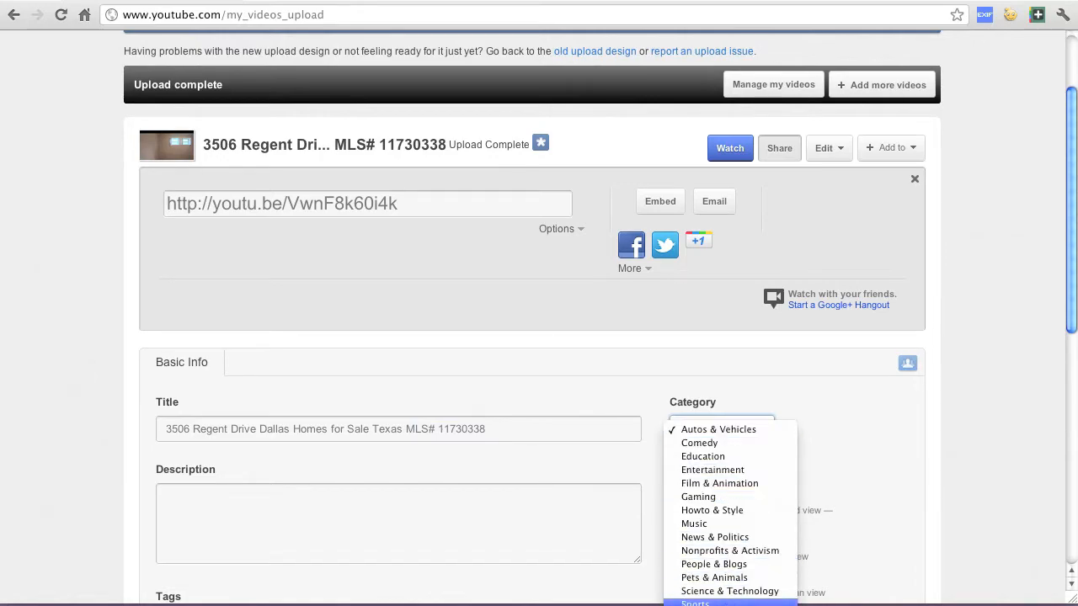
pyautogui.click(930, 419)
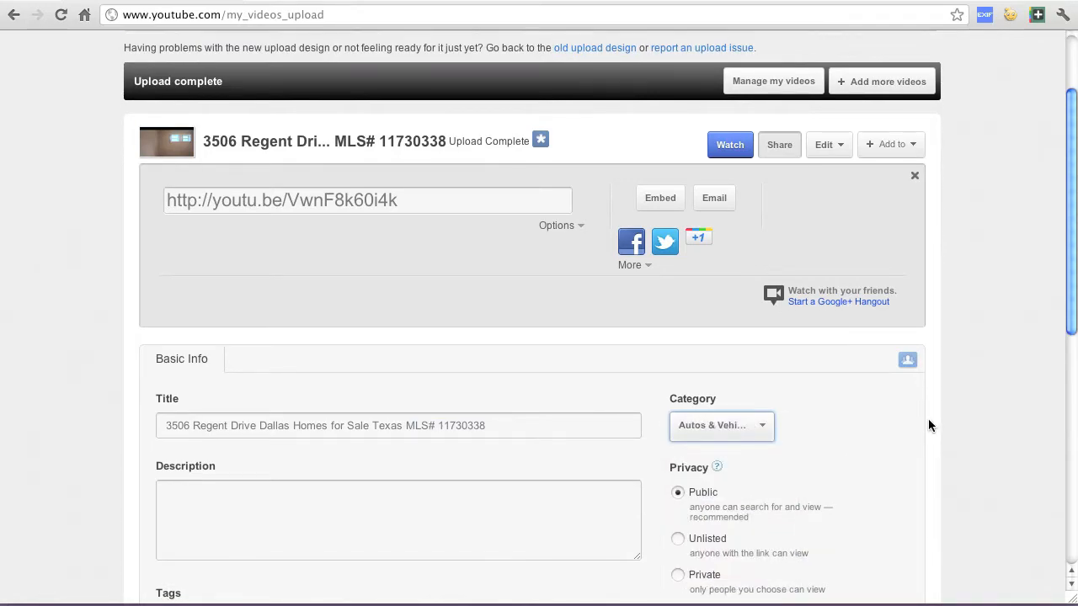
pyautogui.scroll(-1, 927, 418)
pyautogui.click(768, 382)
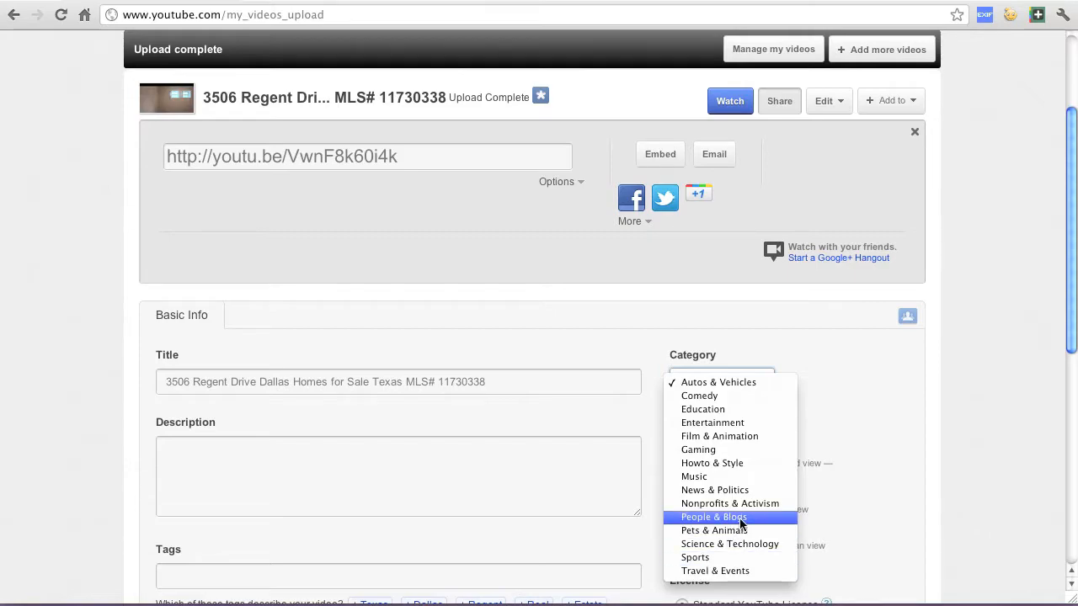
pyautogui.click(761, 571)
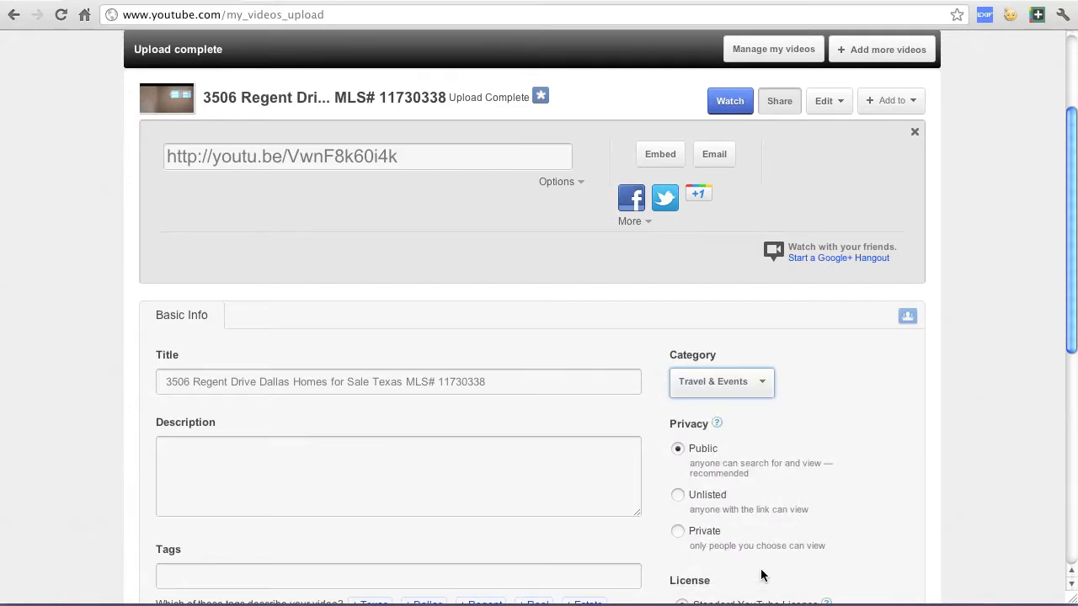
# Start the video description with the agent's full name followed by ", Keller Williams Realty"
pyautogui.click(527, 492)
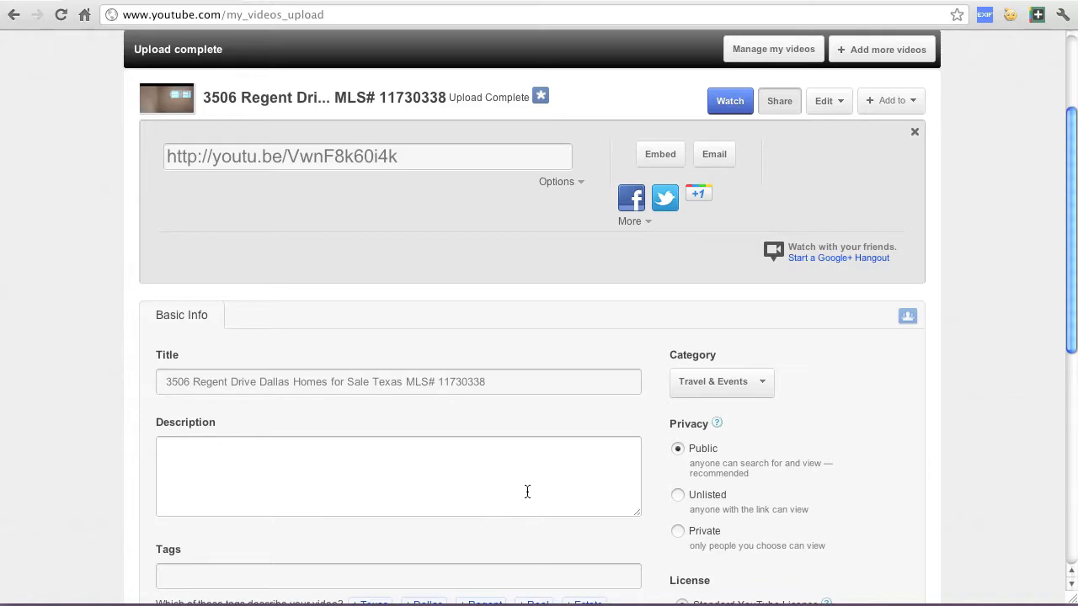
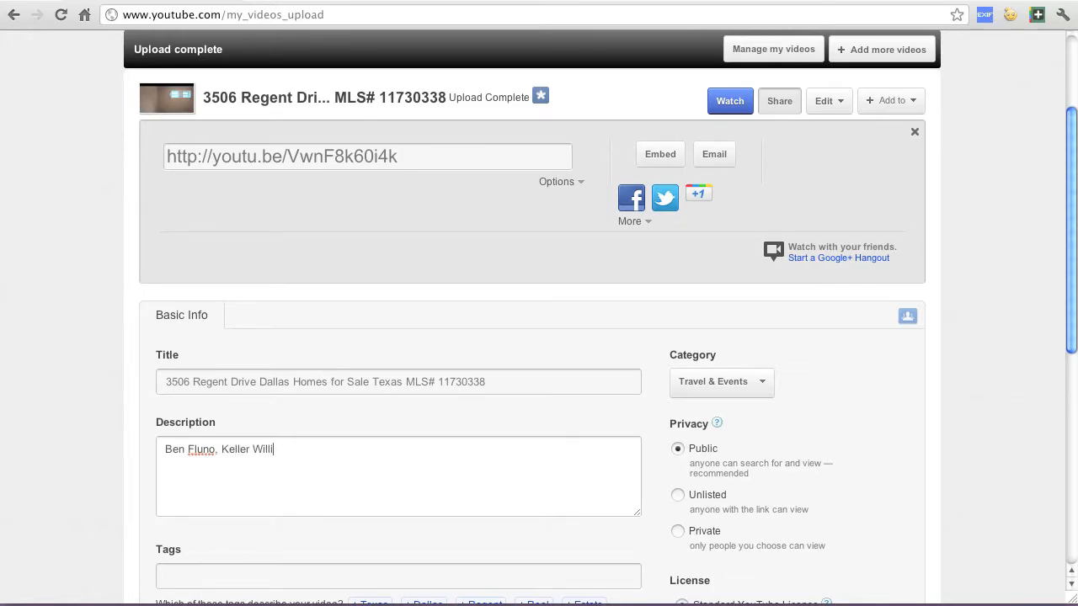
pyautogui.write('ams Realty')
# Add a second description line with the agent's phone number followed by " - Call Today!"
pyautogui.press('Return')
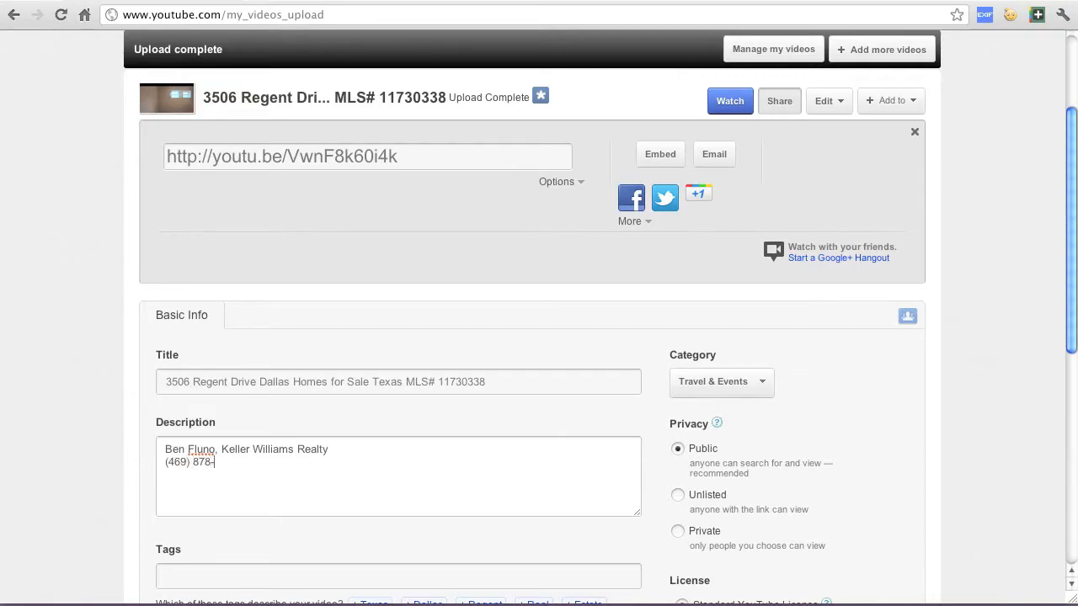
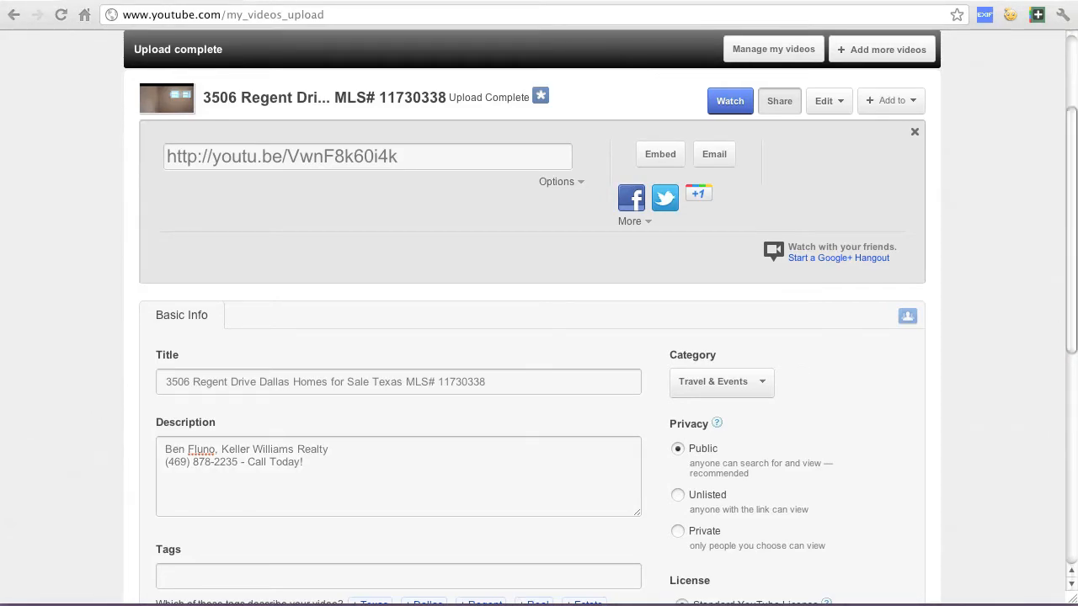
# Paste the copied property details below the contact lines in the description and review the pasted paragraphs
pyautogui.click(184, 489)
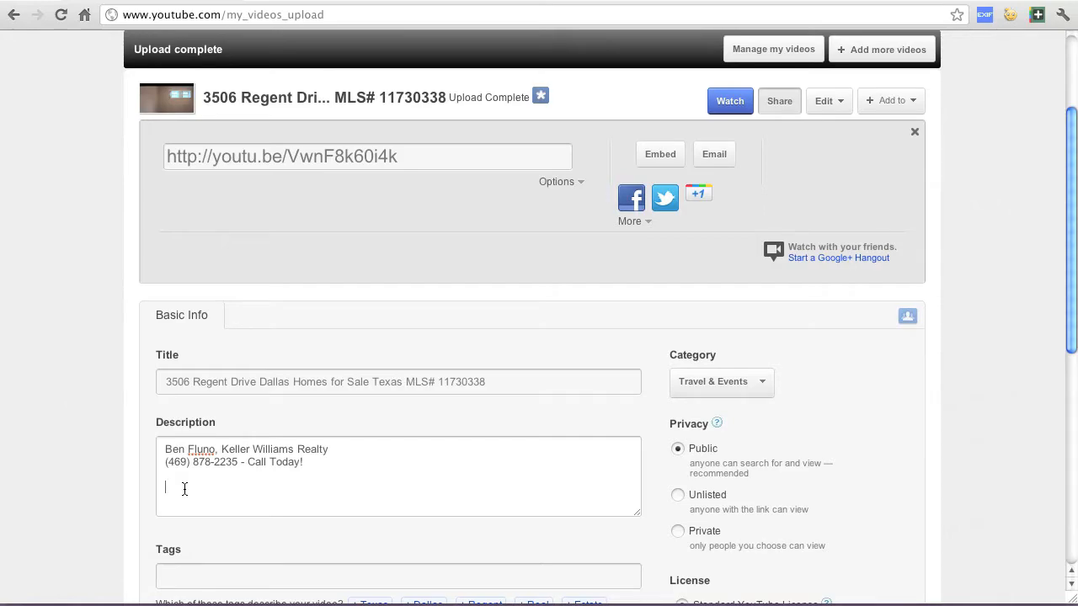
pyautogui.press('super+v')
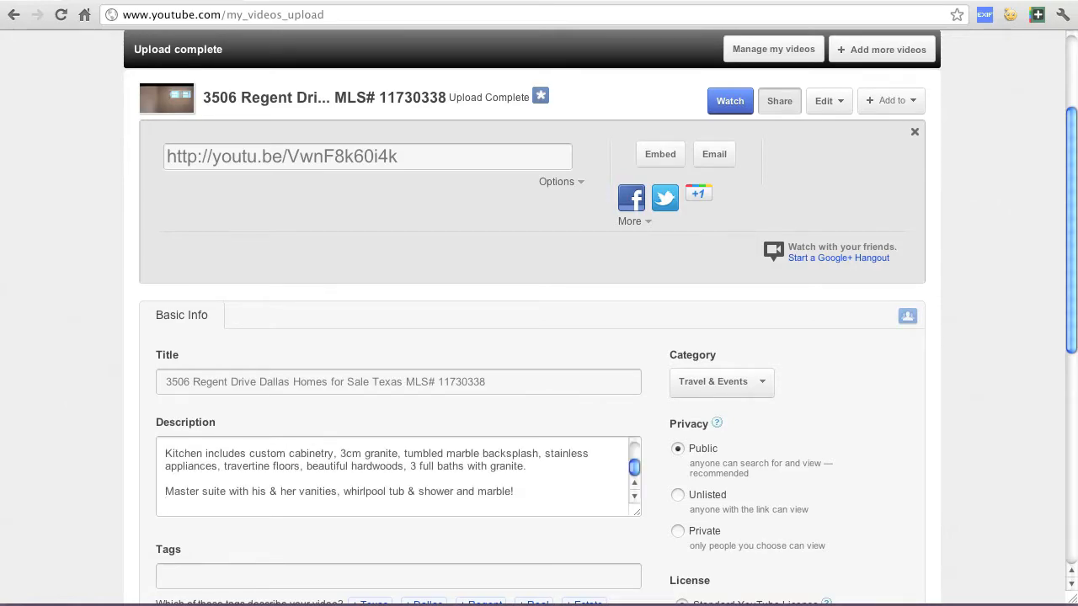
pyautogui.moveTo(635, 470); pyautogui.dragTo(635, 458)
pyautogui.scroll(1, 634, 461)
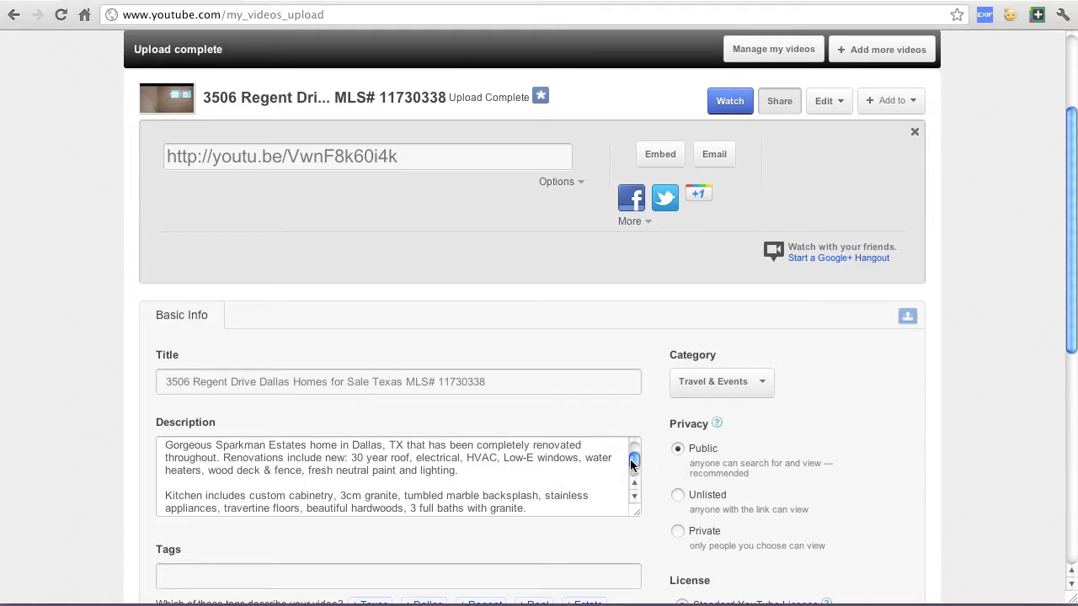
pyautogui.moveTo(634, 461); pyautogui.dragTo(634, 476)
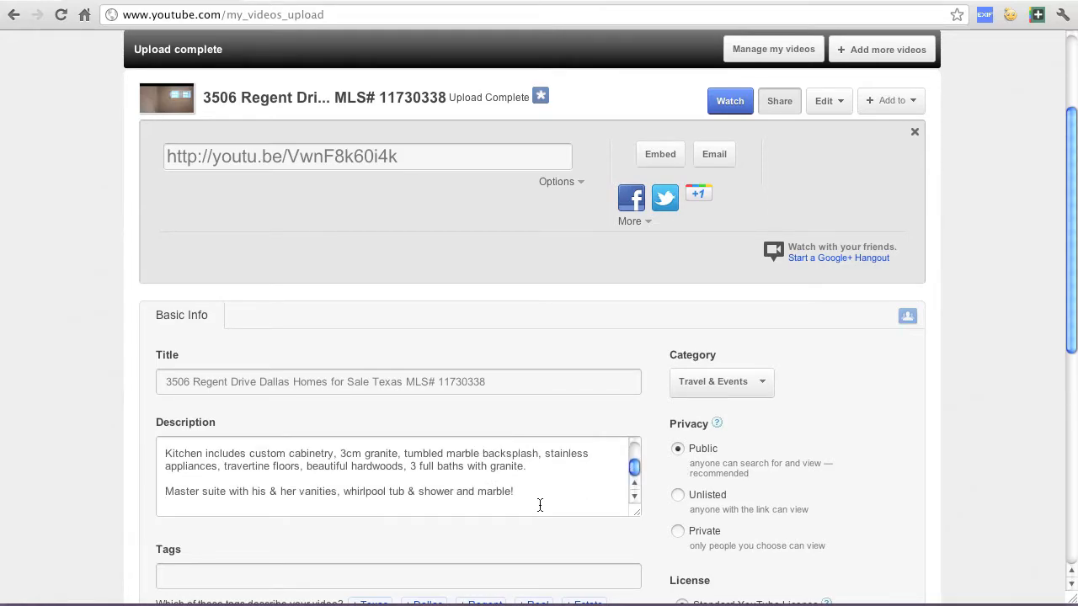
pyautogui.press('Return')
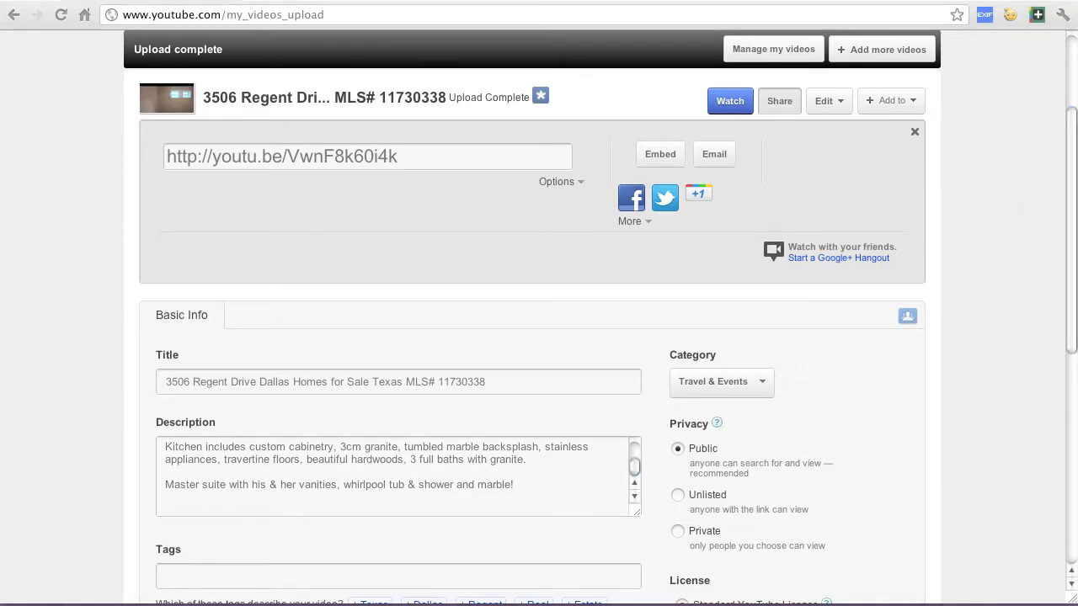
pyautogui.press('Return')
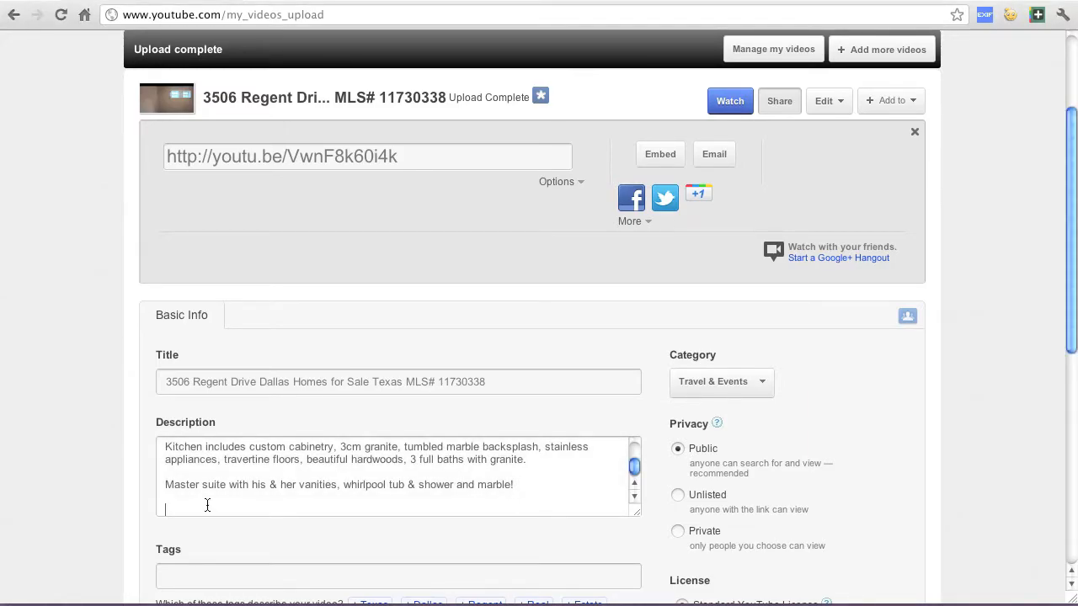
pyautogui.write('HD Video walk-through by: http://www.FortWorthRealEstatePhotography.com')
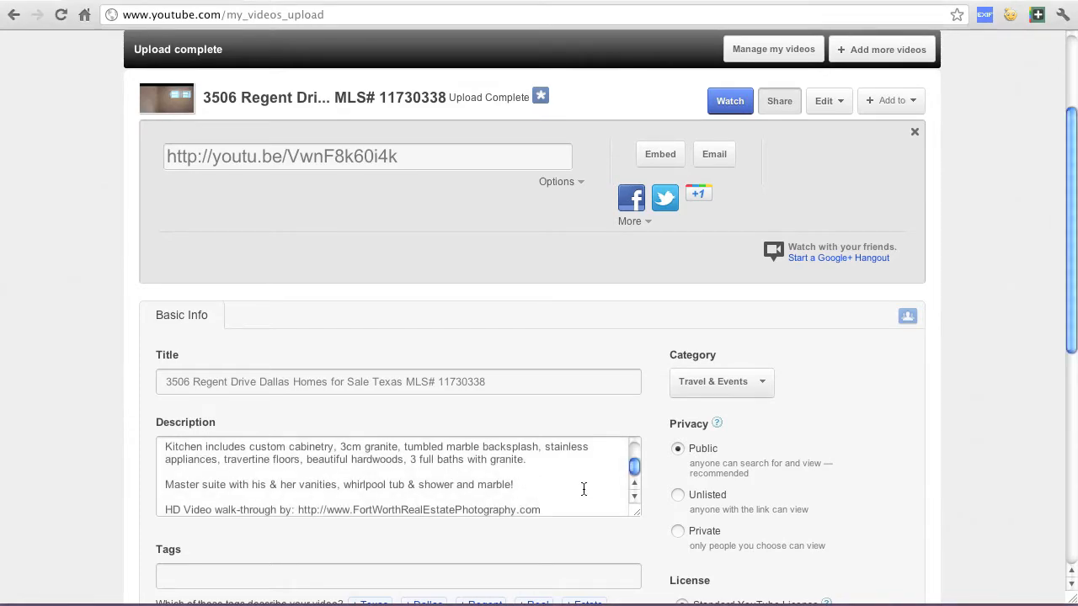
pyautogui.press('Return')
pyautogui.press('super+v')
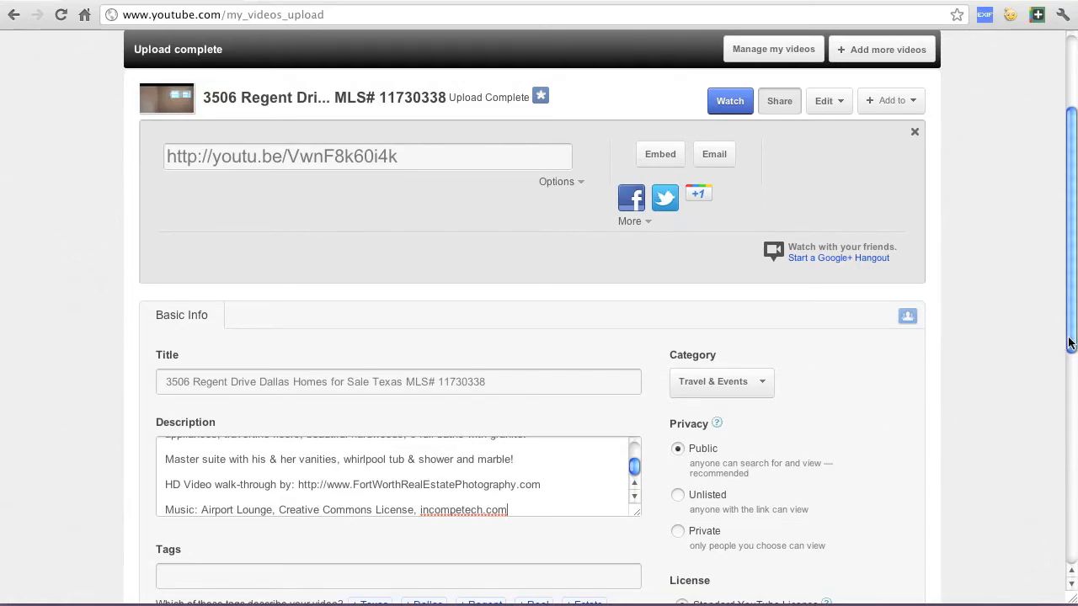
# Add three quoted tags for the property's street address in lowercase: ending in "drive", ending in "dr", and without a street suffix
pyautogui.moveTo(1072, 349); pyautogui.dragTo(1071, 458)
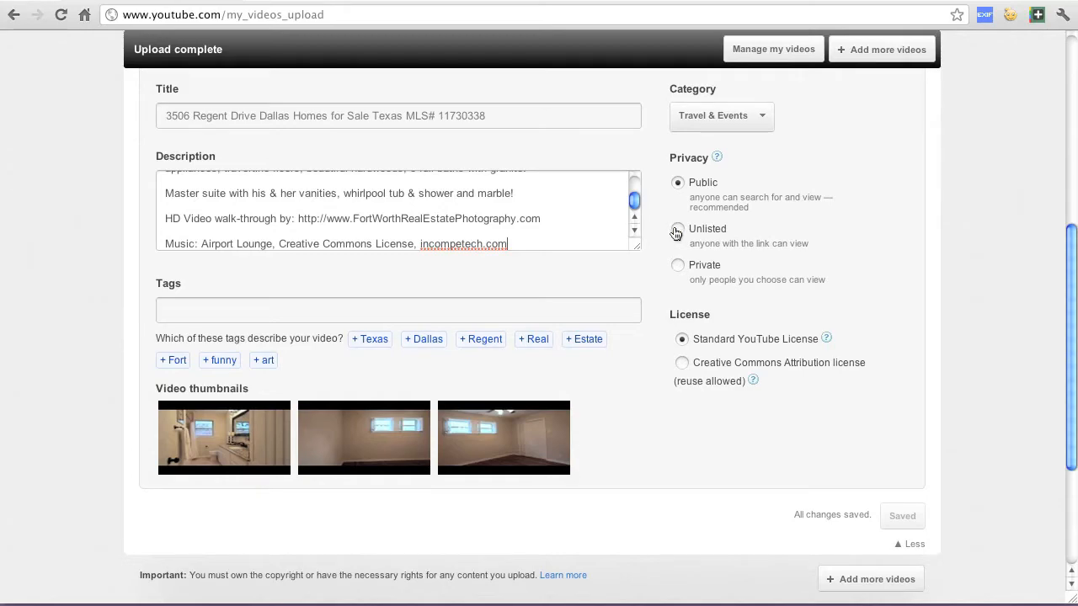
pyautogui.click(536, 306)
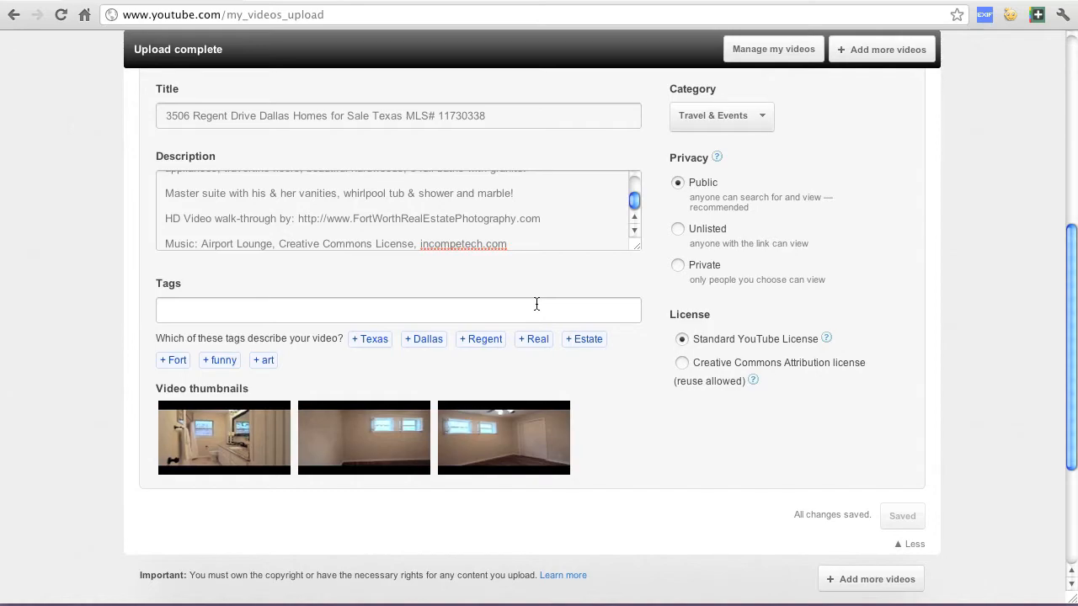
pyautogui.write('"')
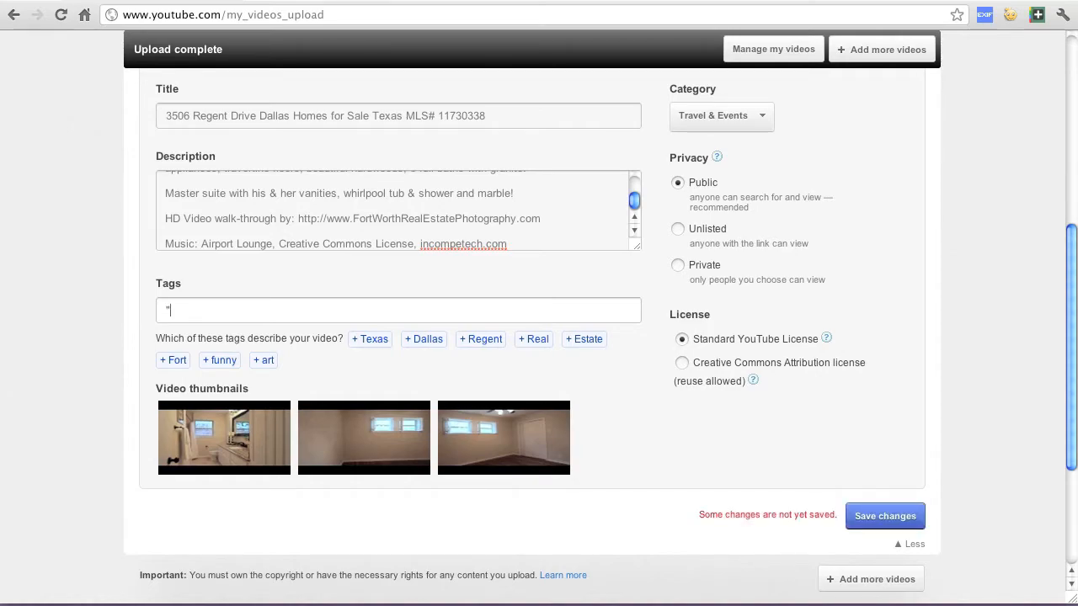
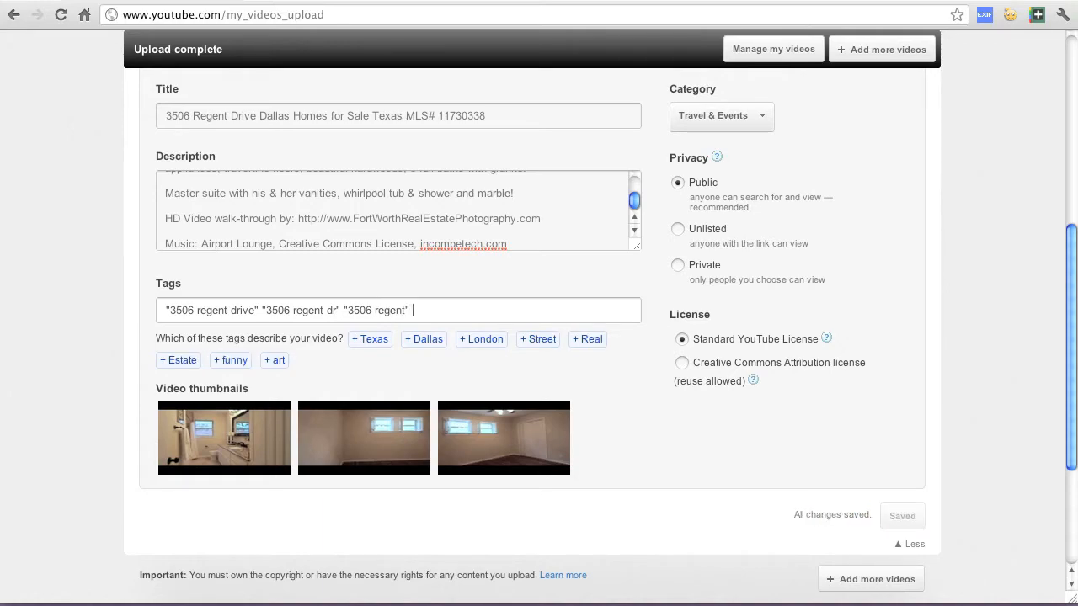
pyautogui.write(' 11730338')
# Add the property's MLS number and the quoted phrase "homes in dallas tx" as further tags
pyautogui.write('"homes')
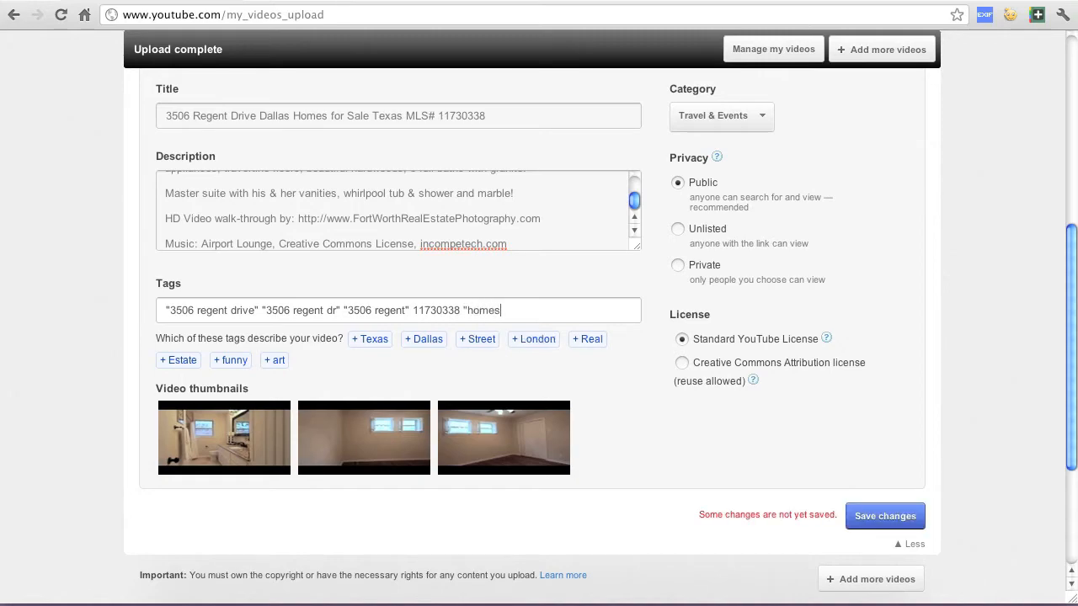
pyautogui.write(' in dallas tx"')
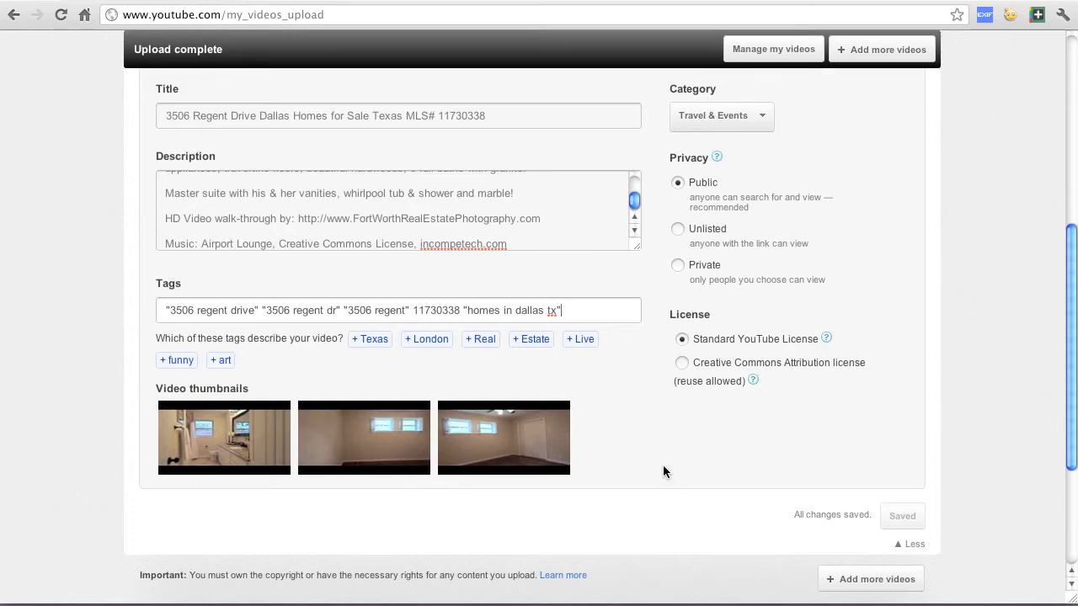
# Set the bathroom still, the first of the three video thumbnails, as the video's thumbnail and save the changes
pyautogui.moveTo(280, 448)
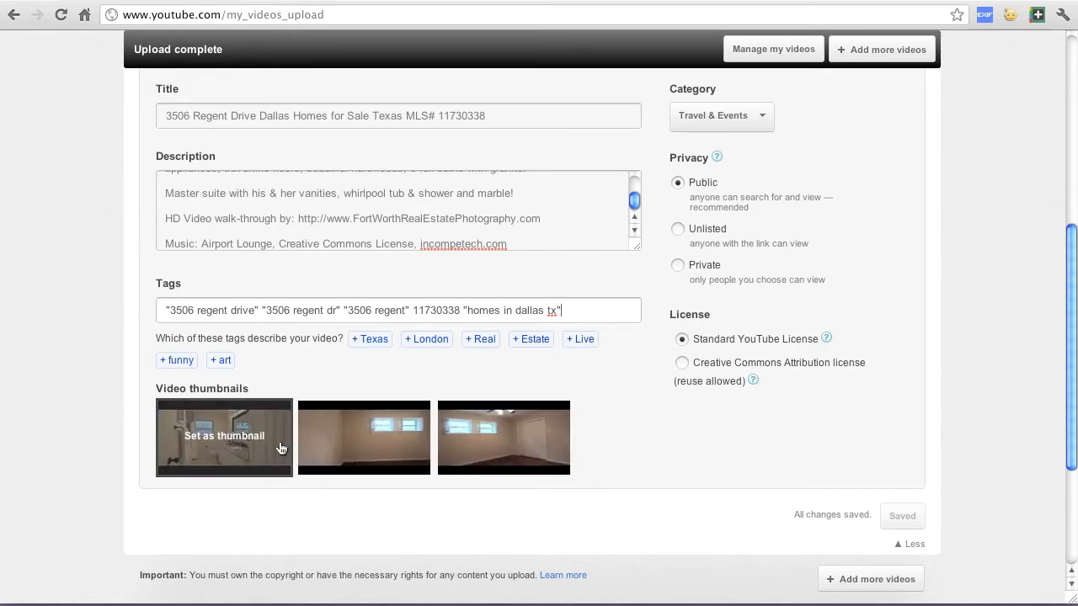
pyautogui.moveTo(476, 470)
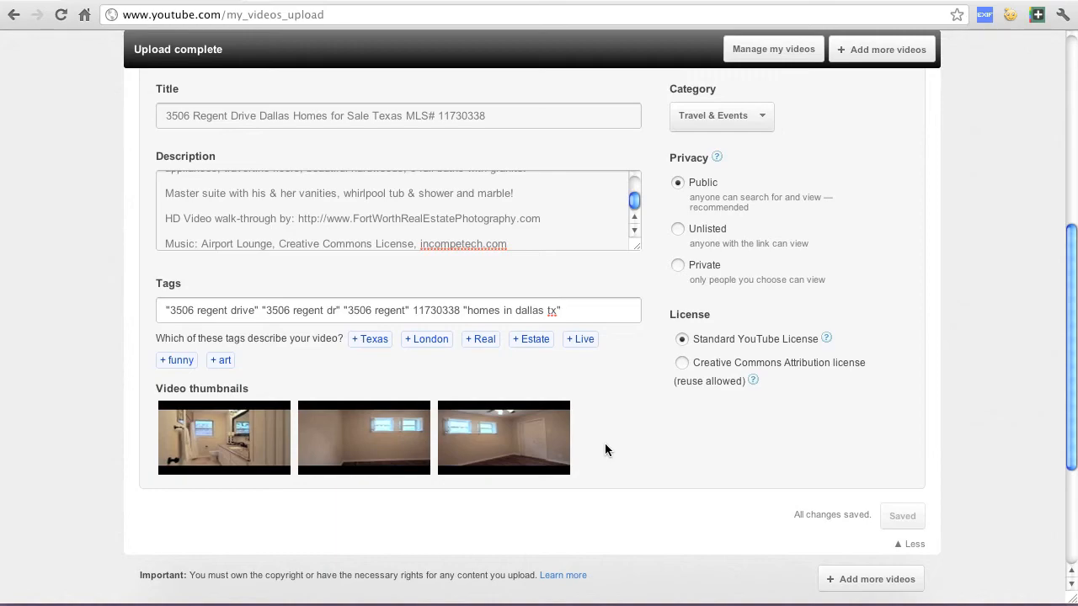
pyautogui.click(224, 446)
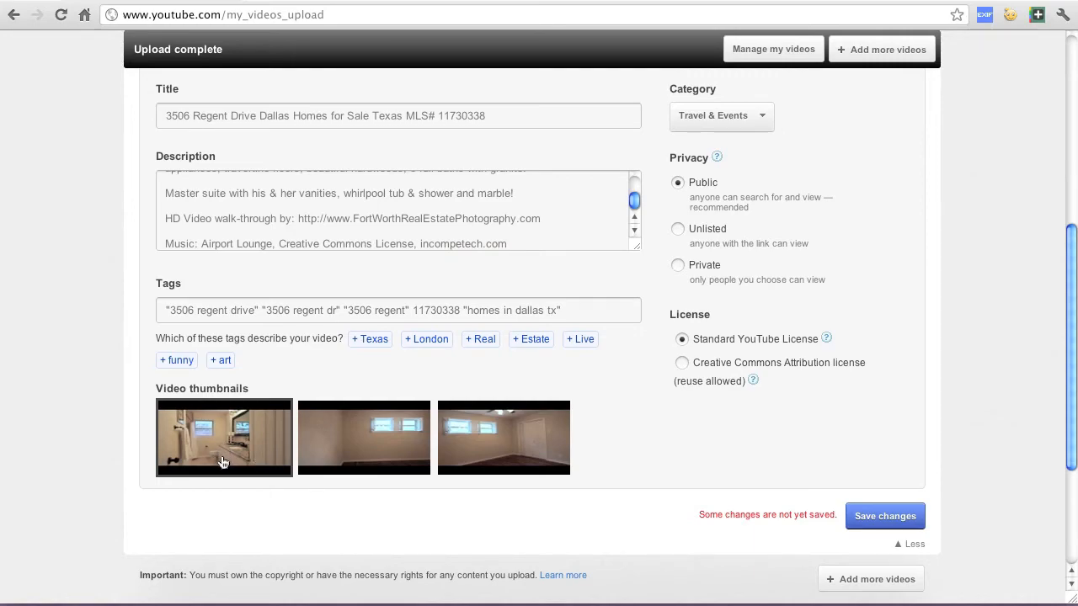
pyautogui.click(888, 516)
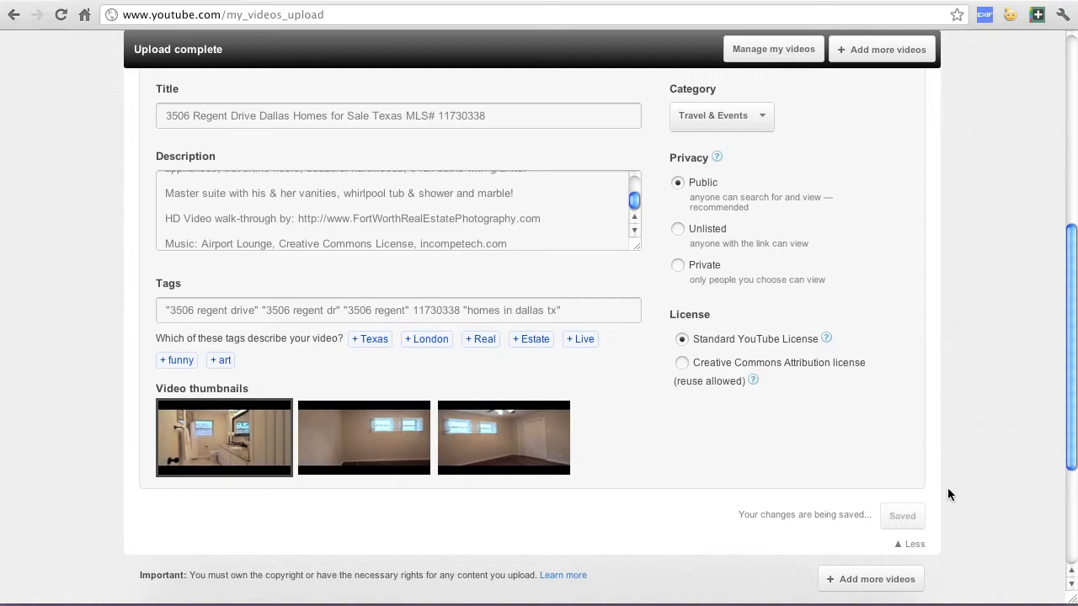
# Go to the list of uploaded videos and open the newest upload, the walk-through video, for editing
pyautogui.scroll(3, 994, 479)
pyautogui.scroll(5, 995, 486)
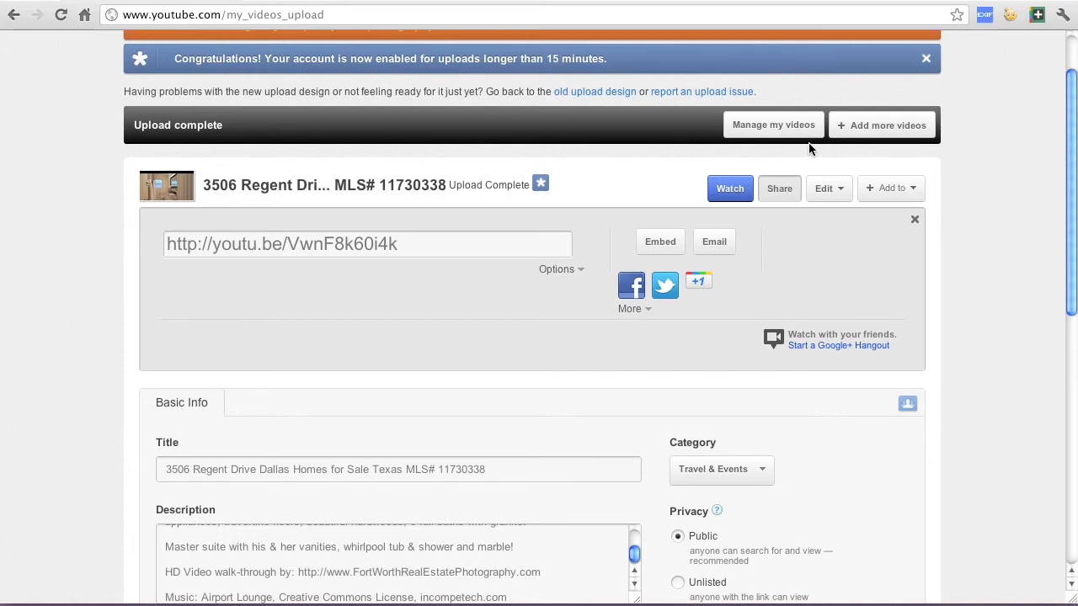
pyautogui.click(783, 126)
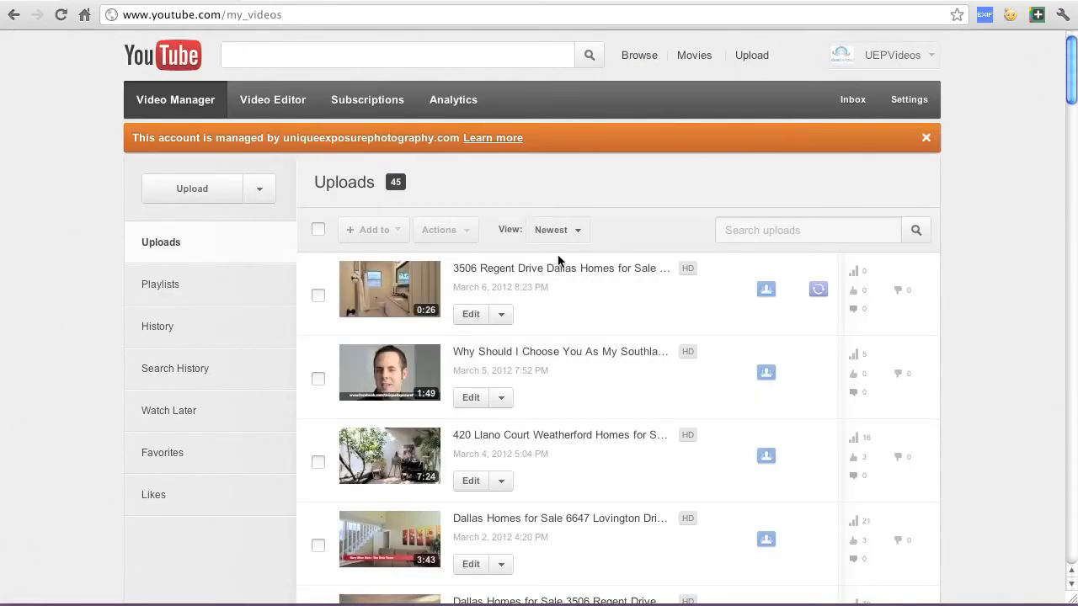
pyautogui.click(470, 316)
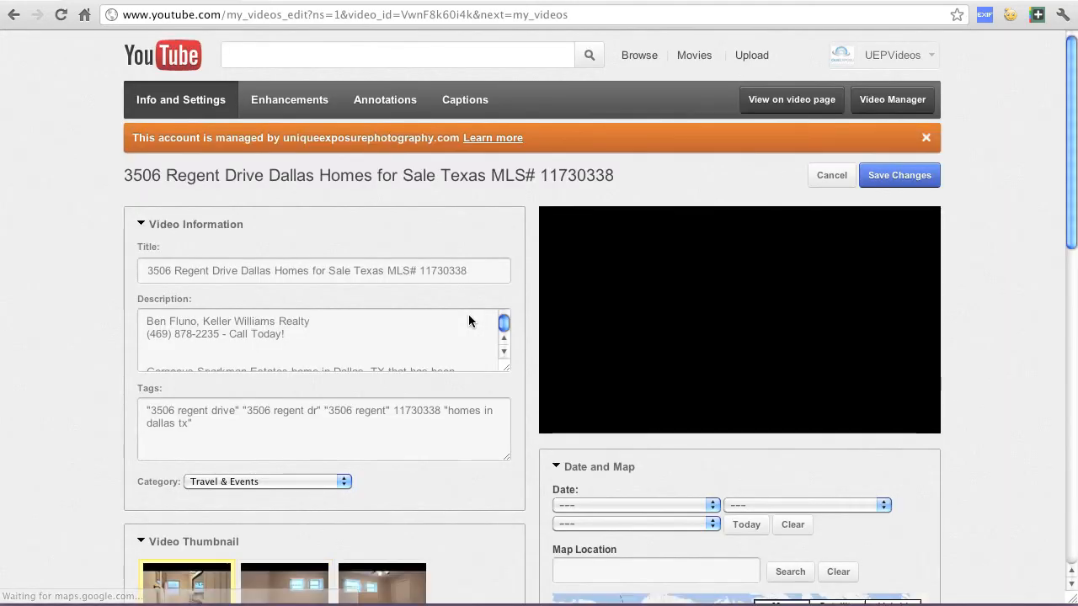
# Set the video's map location by searching for the property's full street address with city and state
pyautogui.moveTo(1071, 216); pyautogui.dragTo(1075, 313)
pyautogui.click(694, 316)
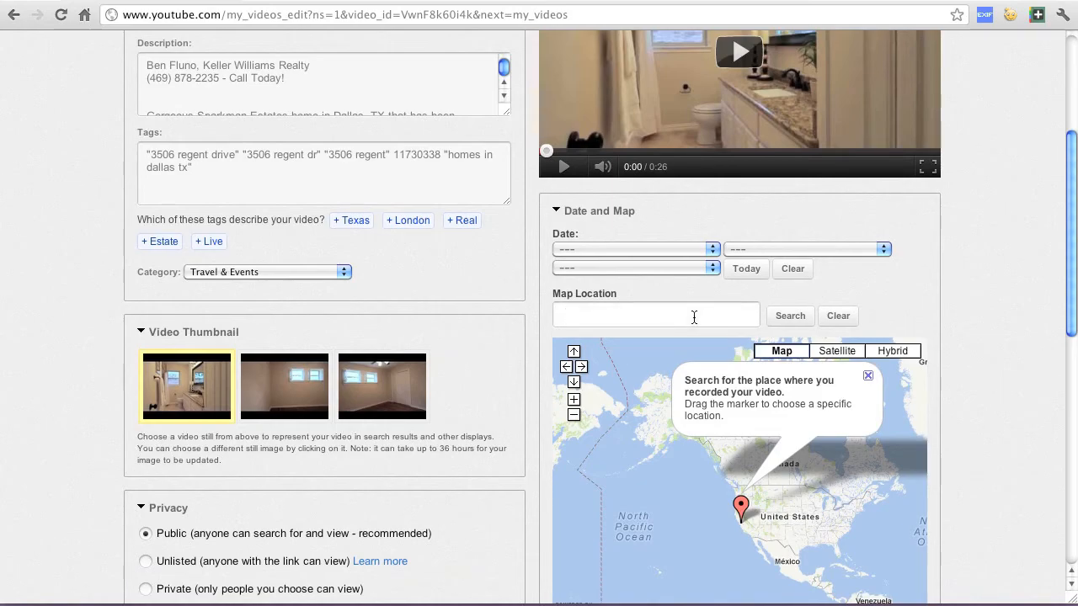
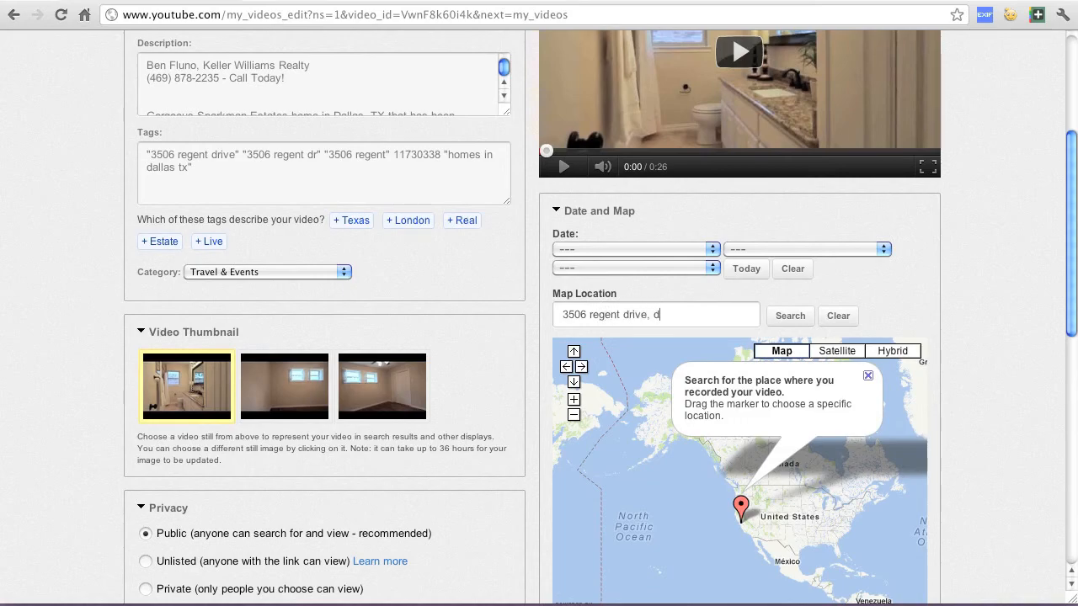
pyautogui.click(784, 317)
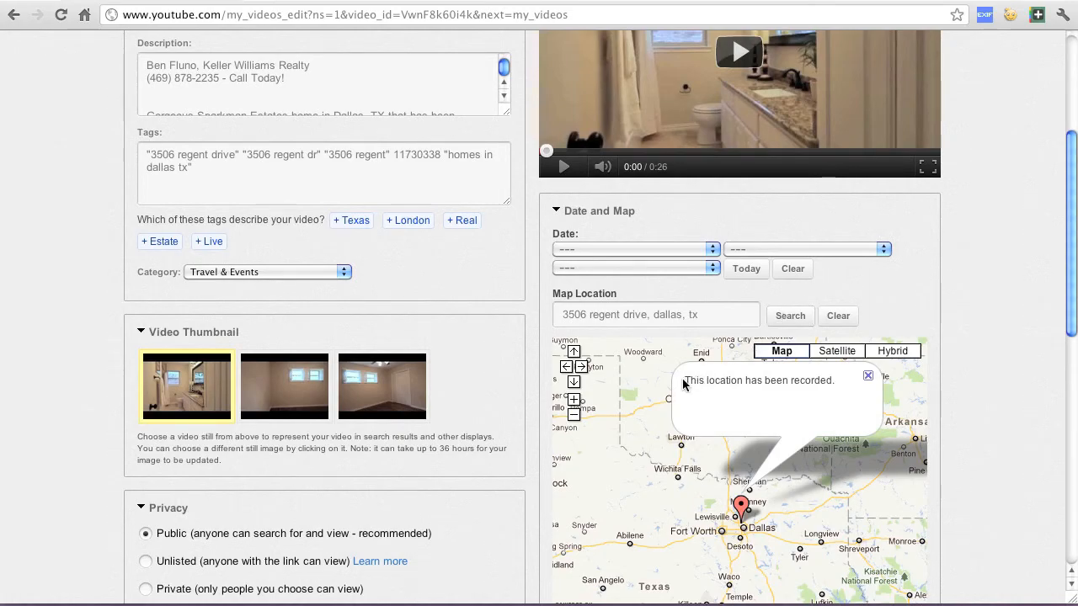
# Save the video's updated details and review the map location on the saved page
pyautogui.scroll(3, 1000, 393)
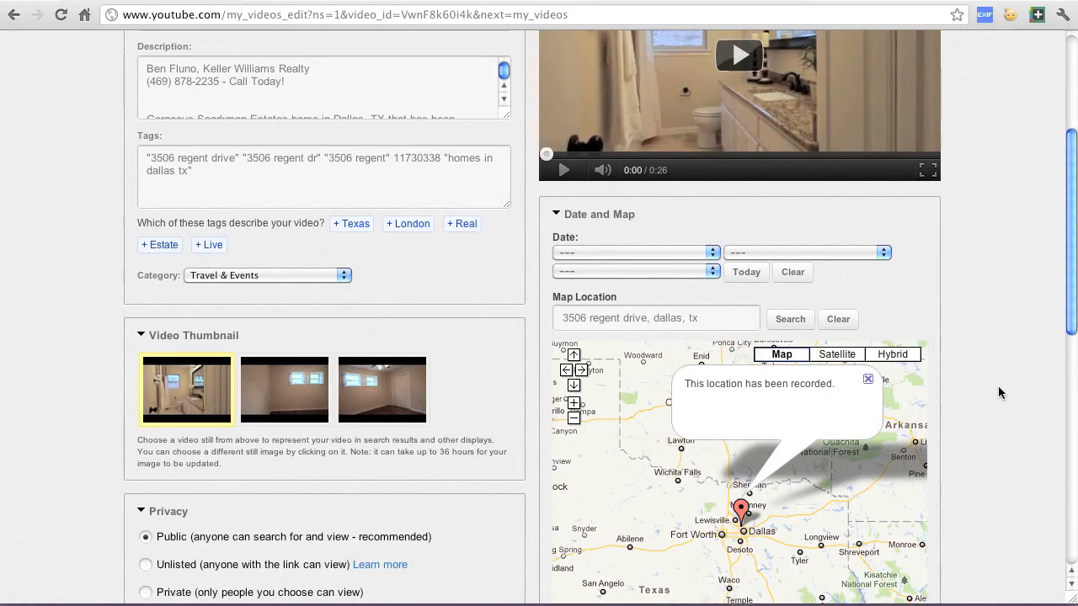
pyautogui.scroll(3, 1000, 393)
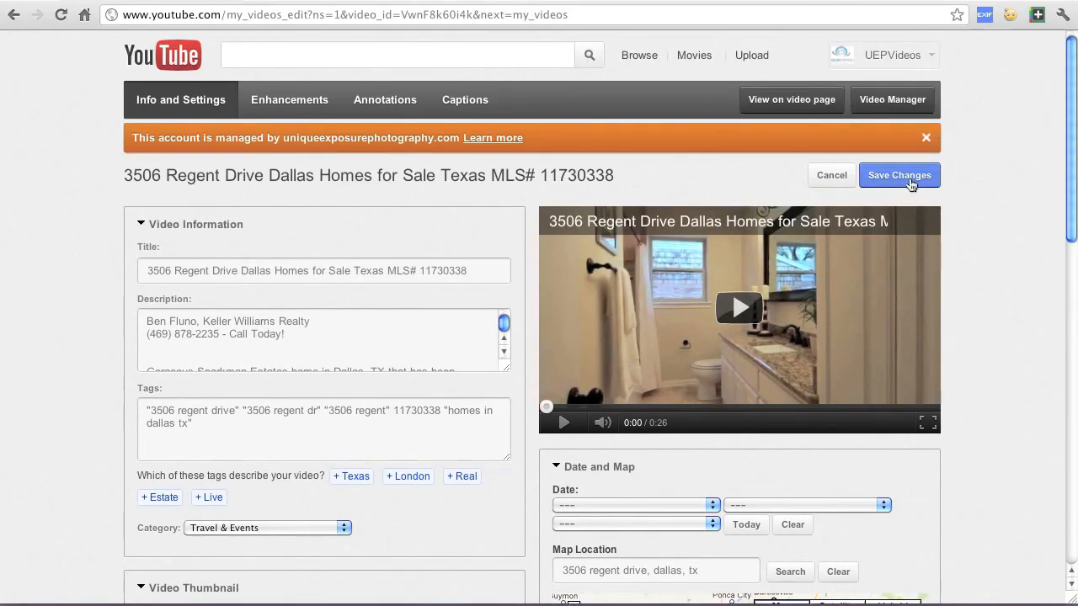
pyautogui.click(918, 176)
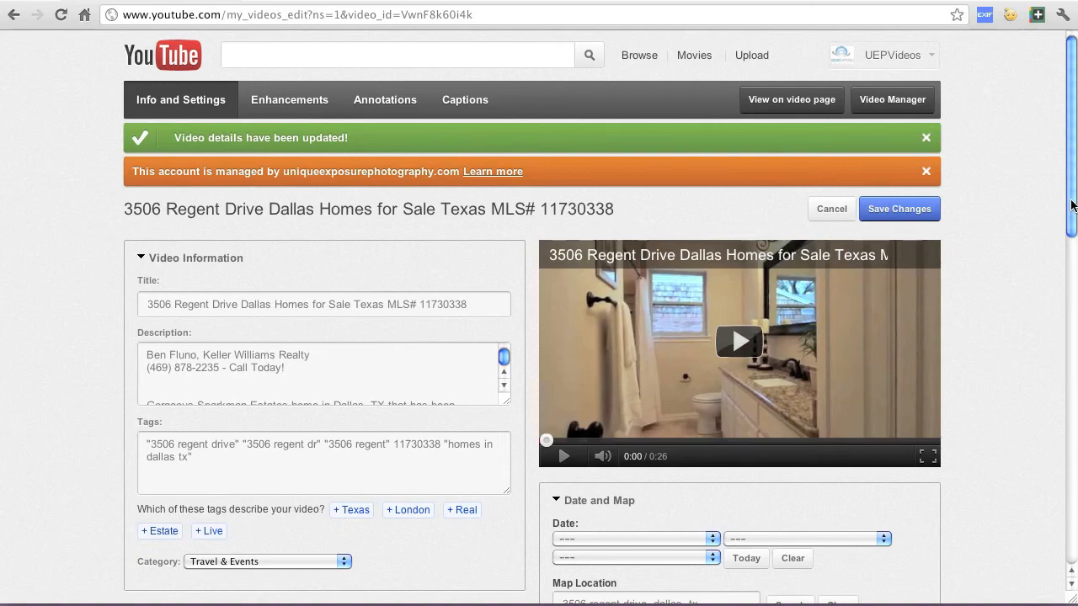
pyautogui.moveTo(1072, 205); pyautogui.dragTo(1072, 255)
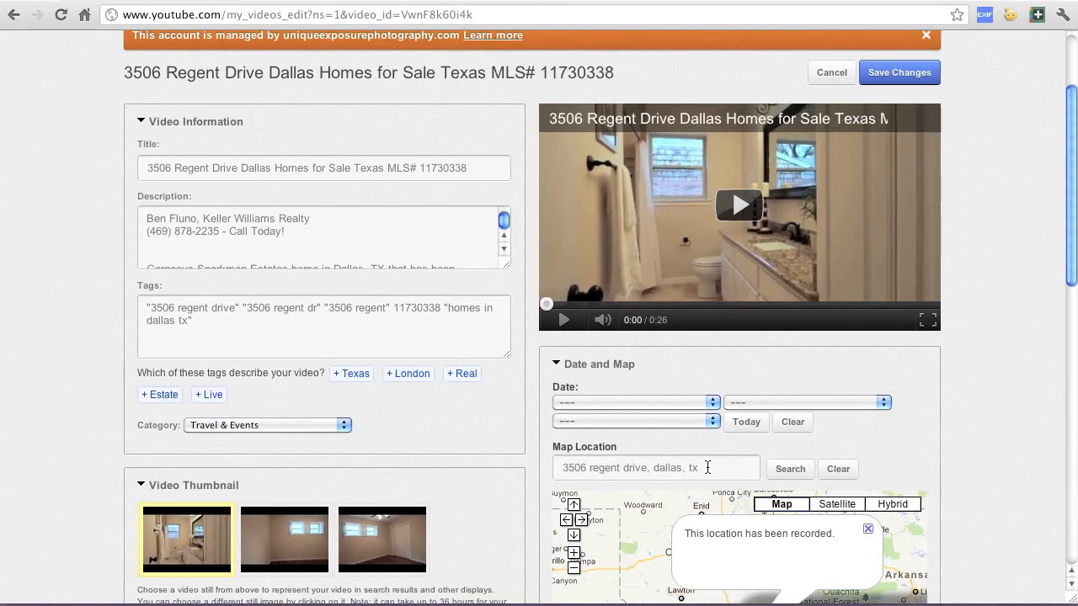